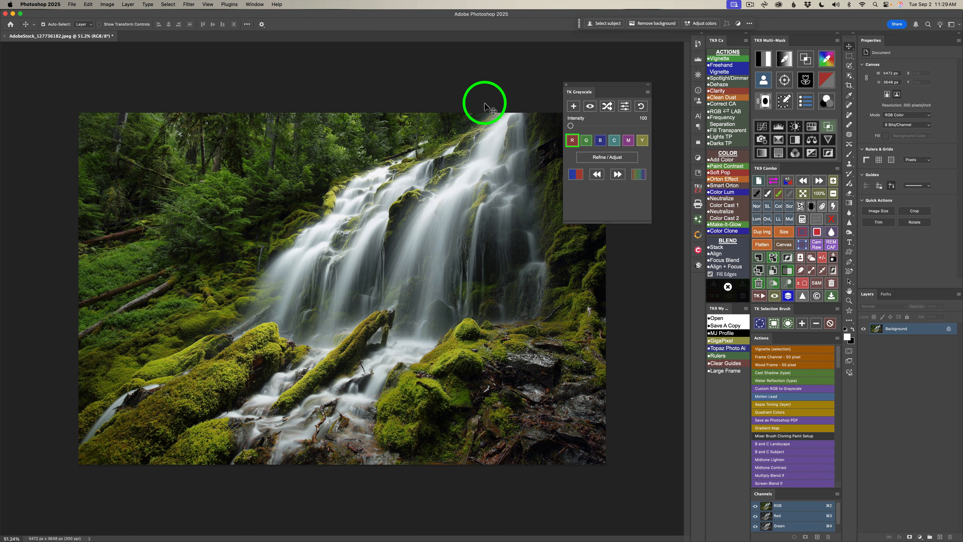
# - Close the TK Magic Mixer panel, and reposition and resize the TK Grayscale panel over the photo's upper-right corner
pyautogui.moveTo(582, 92); pyautogui.dragTo(778, 161)
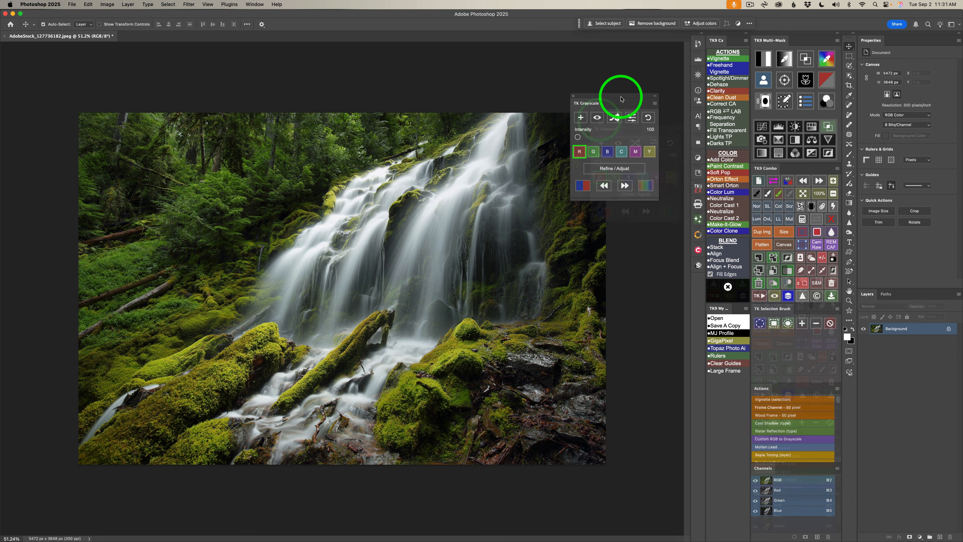
pyautogui.moveTo(621, 94); pyautogui.dragTo(586, 104)
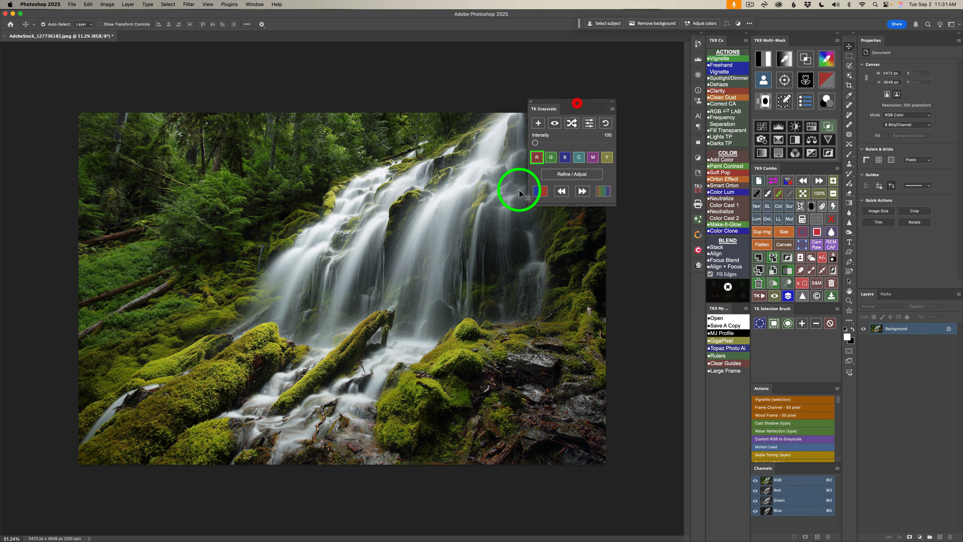
pyautogui.moveTo(533, 207)
pyautogui.mouseDown()
pyautogui.moveTo(403, 267)
pyautogui.moveTo(511, 217)
pyautogui.moveTo(540, 223)
pyautogui.mouseUp()
pyautogui.moveTo(556, 102); pyautogui.dragTo(599, 84)
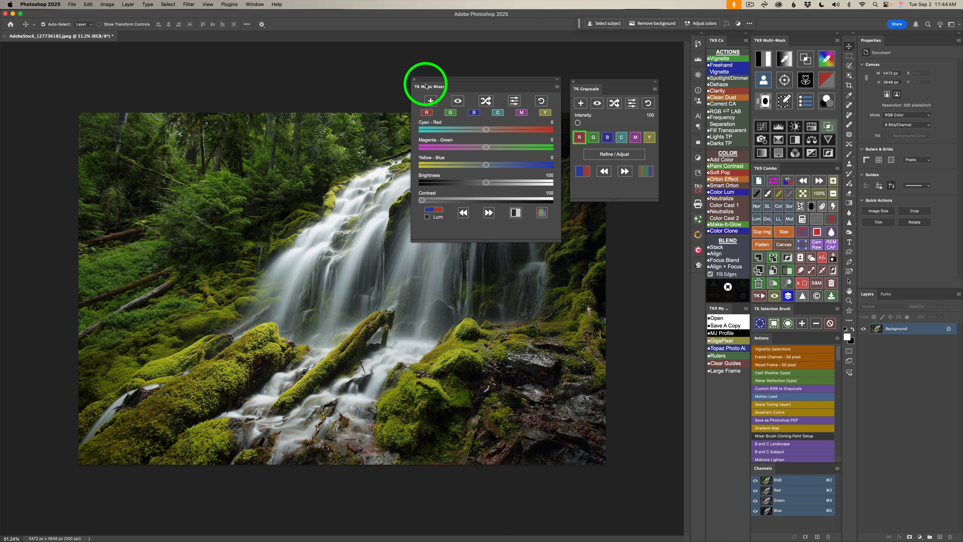
pyautogui.click(414, 80)
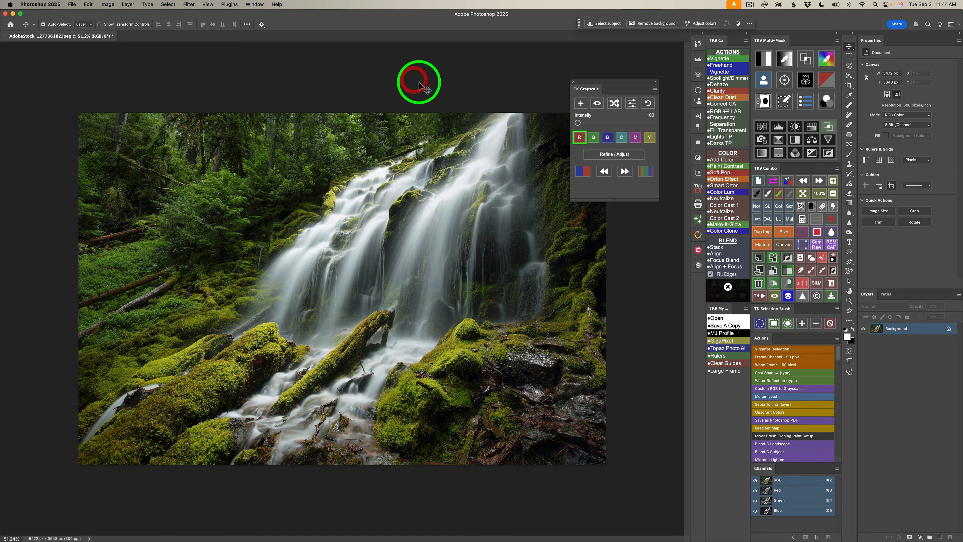
pyautogui.moveTo(611, 84)
pyautogui.mouseDown()
pyautogui.moveTo(599, 103)
pyautogui.moveTo(593, 88)
pyautogui.mouseUp()
pyautogui.moveTo(639, 205); pyautogui.dragTo(669, 224)
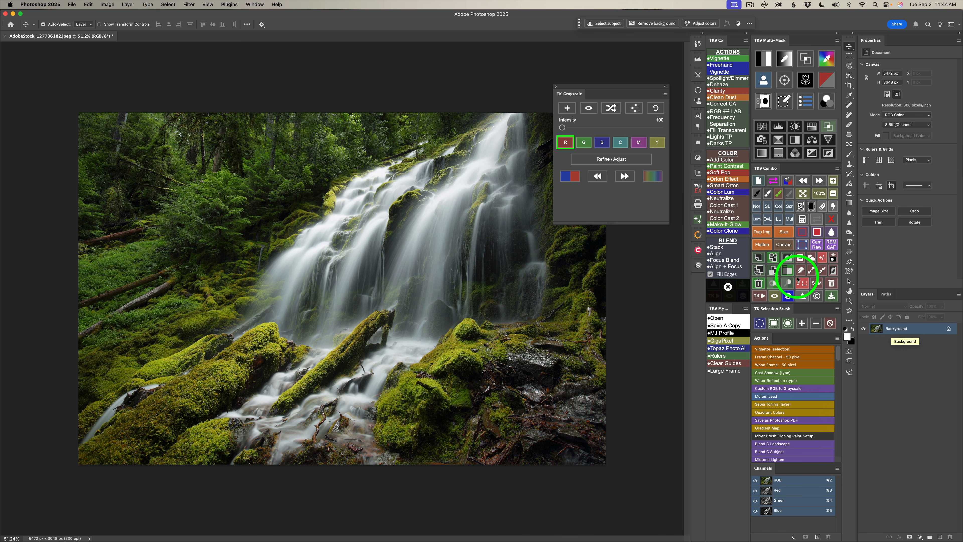
# - Add a Grayscale adjustment layer above the waterfall photo and toggle its visibility off and on
pyautogui.click(568, 109)
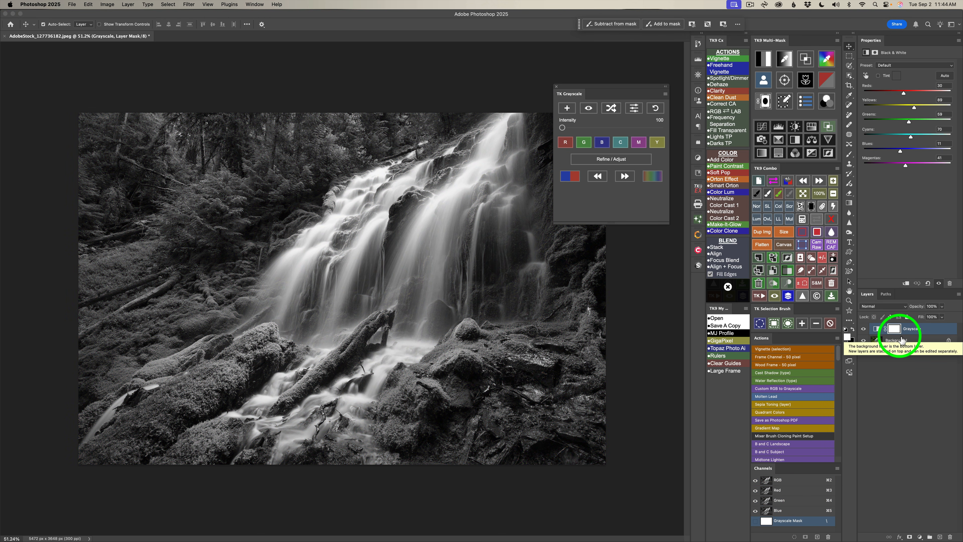
pyautogui.click(590, 109)
pyautogui.click(590, 109)
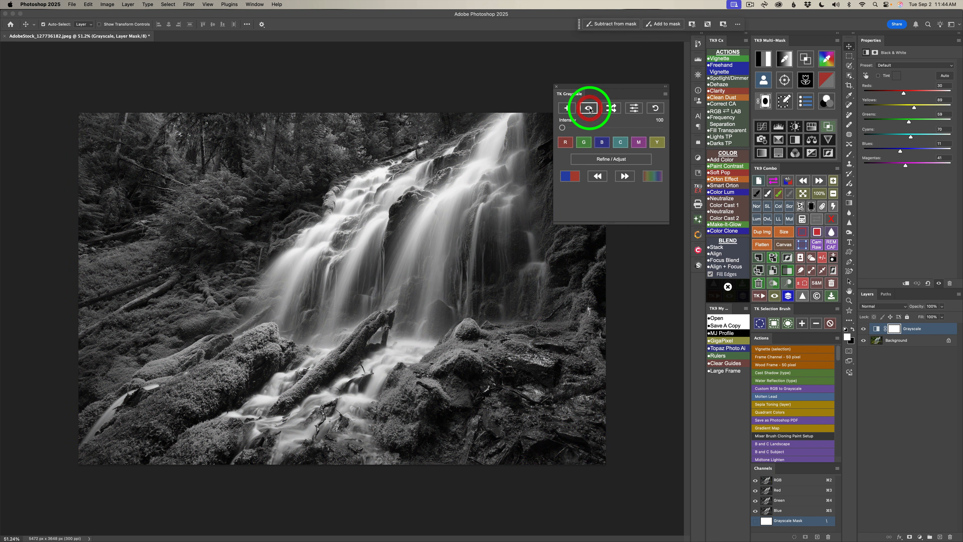
# - Generate several random grayscale conversions of the waterfall photo in succession
pyautogui.click(612, 109)
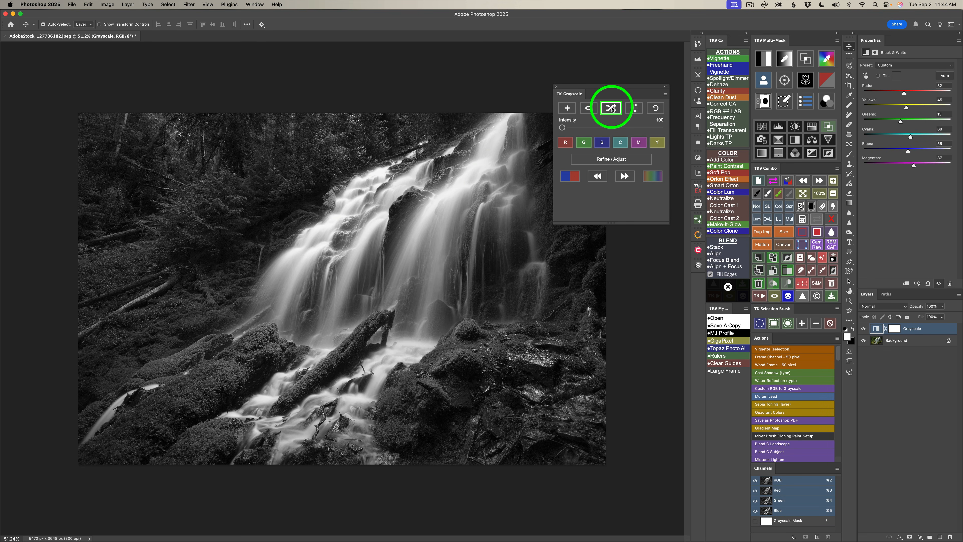
pyautogui.click(611, 108)
pyautogui.click(611, 108)
pyautogui.click(612, 108)
pyautogui.click(612, 108)
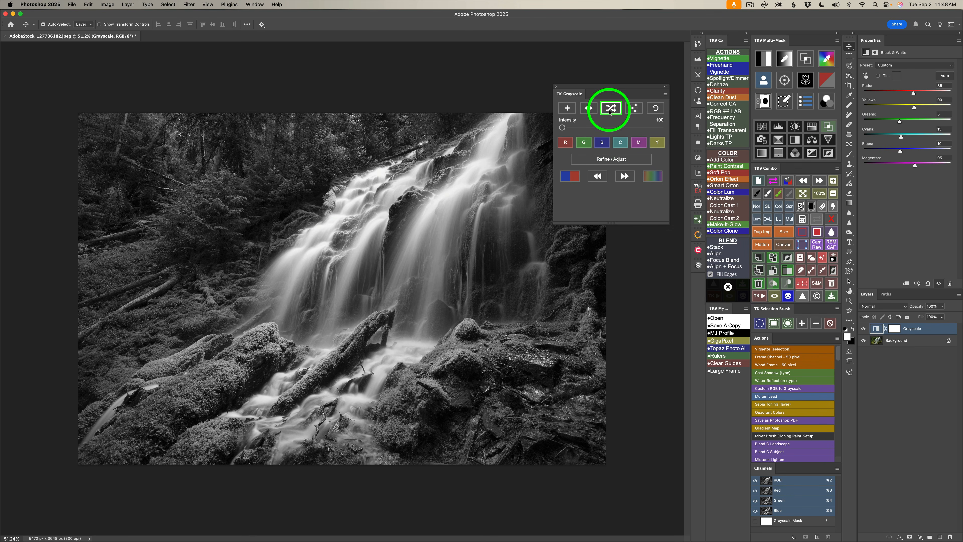
# - Step backward and forward through the previously generated random grayscale conversions
pyautogui.click(601, 178)
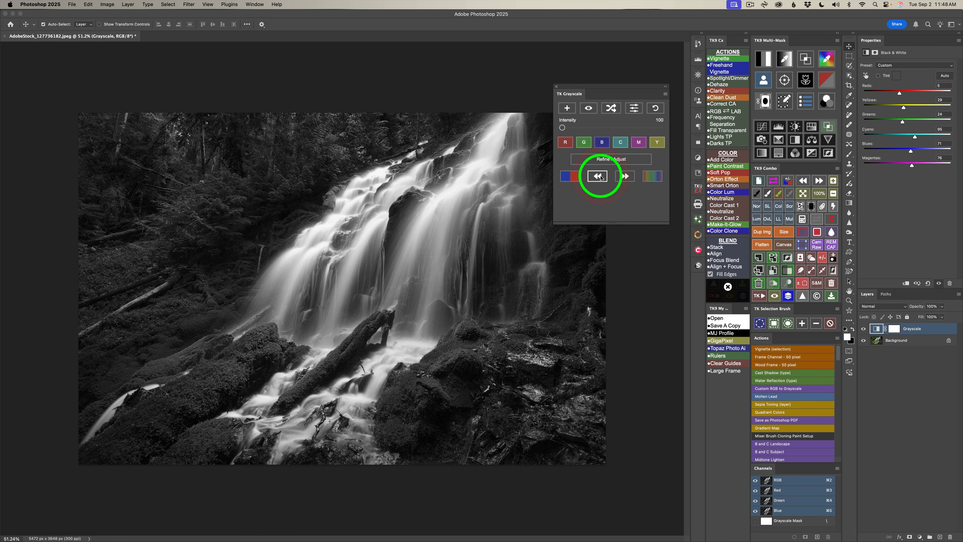
pyautogui.click(601, 178)
pyautogui.click(602, 178)
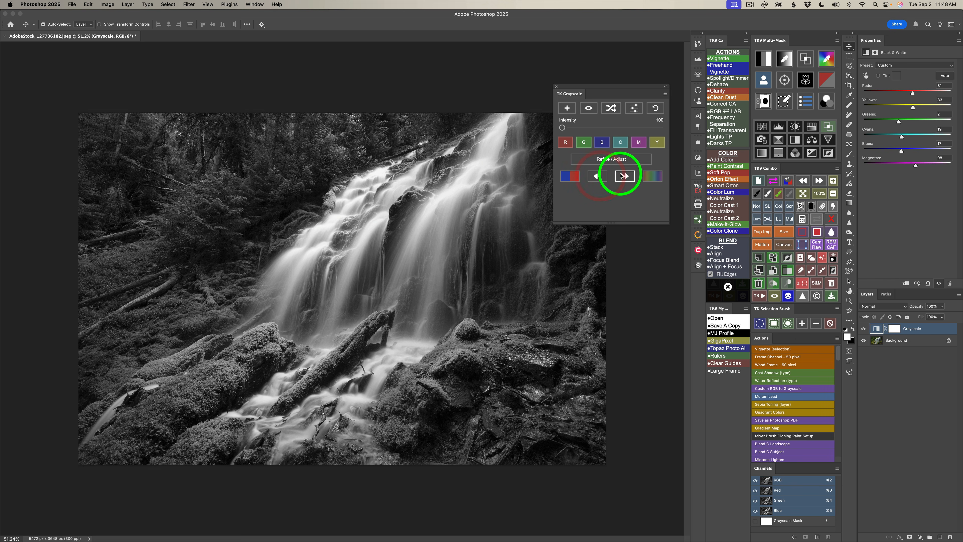
pyautogui.click(624, 176)
pyautogui.click(625, 177)
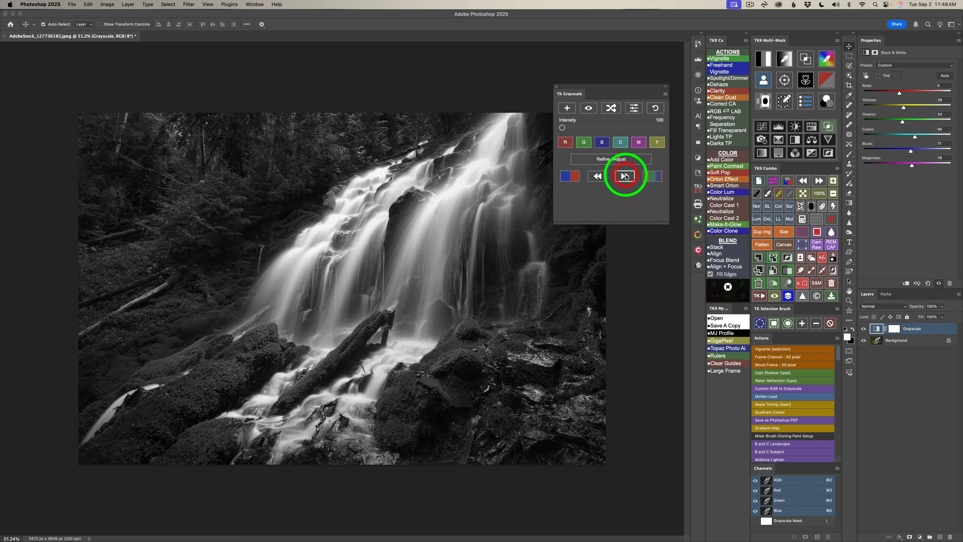
pyautogui.click(625, 176)
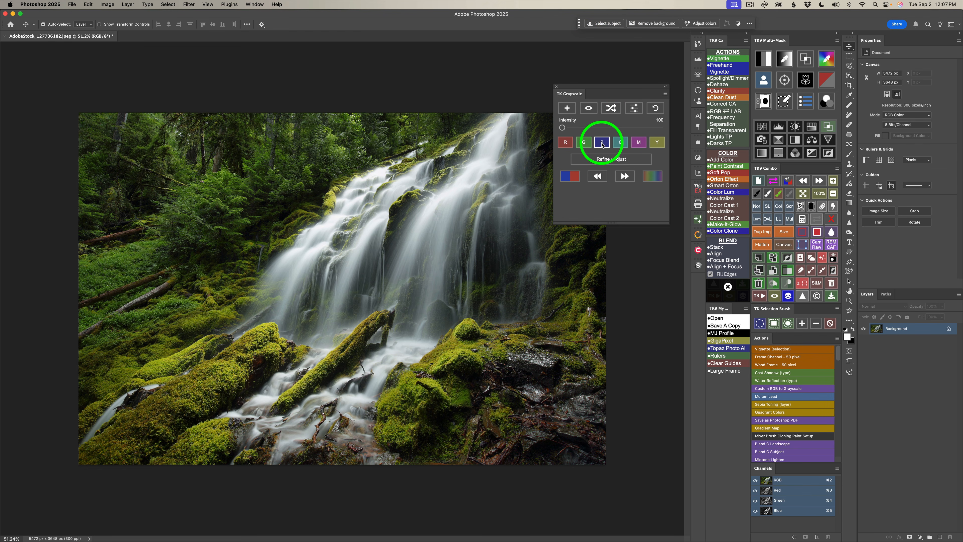
# - Convert the photo to grayscale with the red, green, blue, cyan, magenta and yellow presets in turn, ending on yellow
pyautogui.click(566, 143)
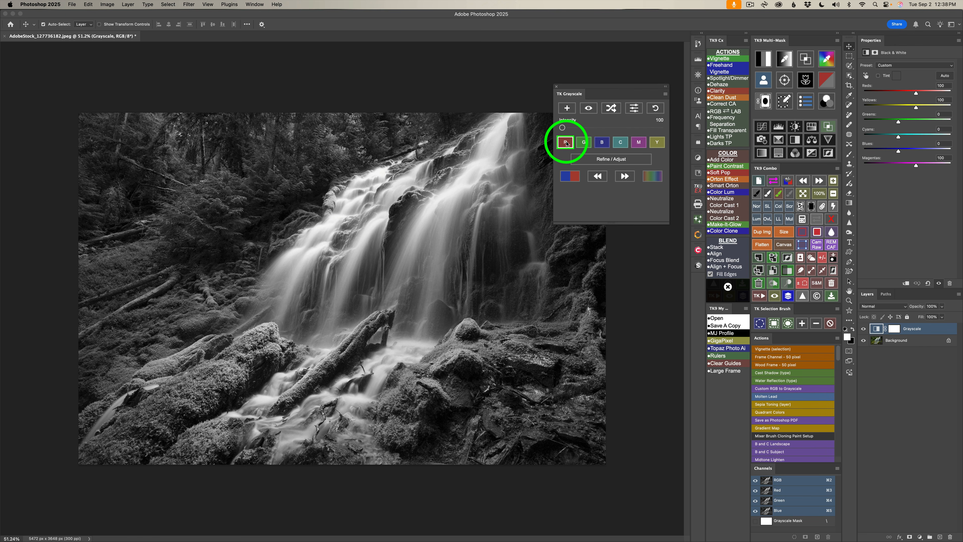
pyautogui.click(584, 142)
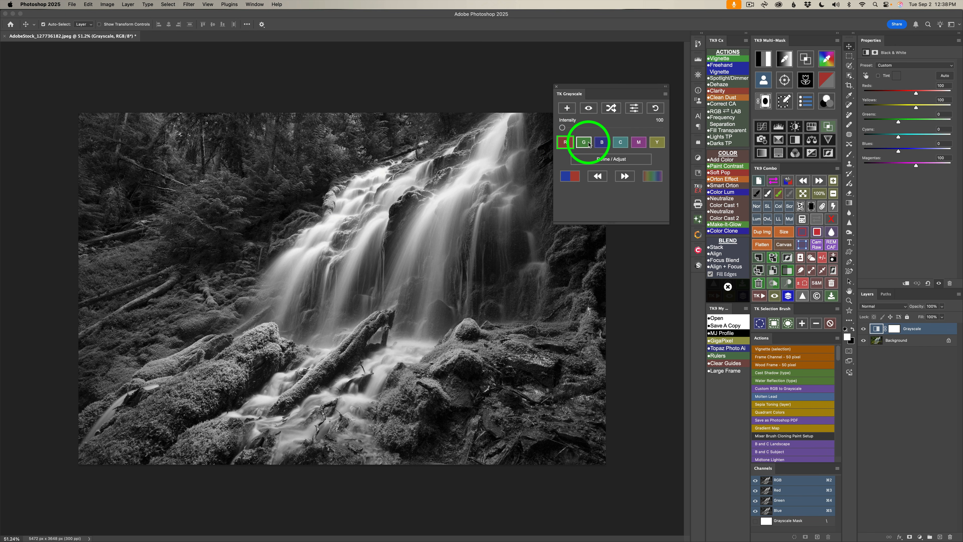
pyautogui.click(602, 142)
pyautogui.click(621, 144)
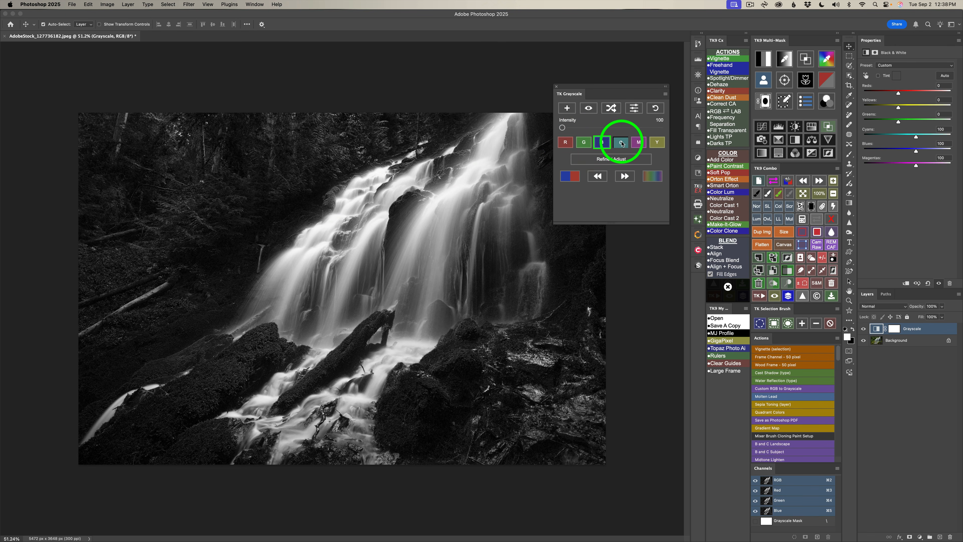
pyautogui.click(640, 143)
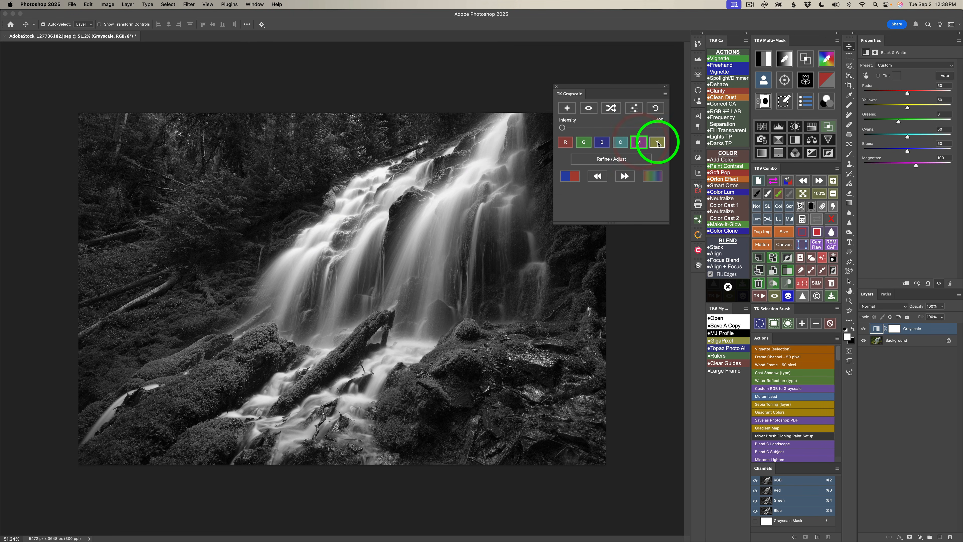
pyautogui.click(657, 142)
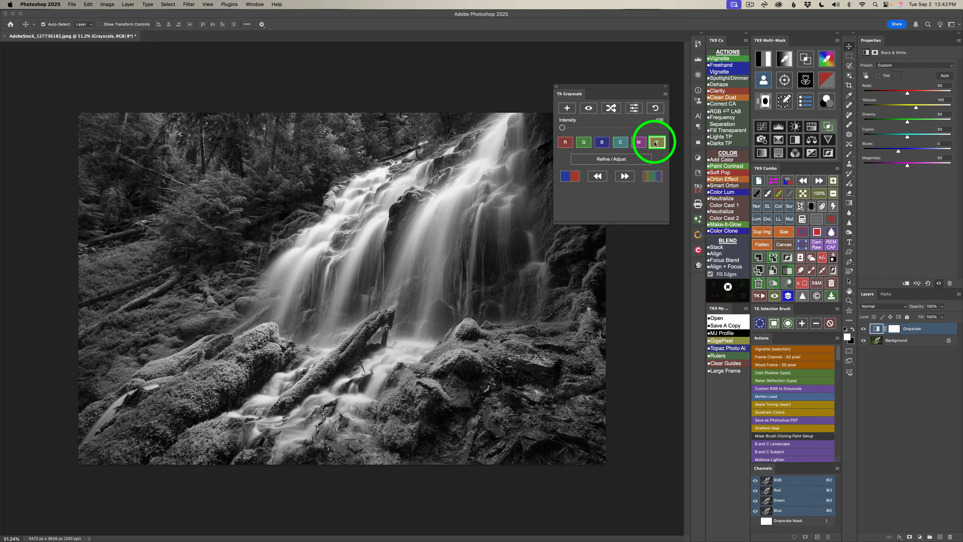
# - Raise the grayscale Intensity to 126 and generate several random conversions at that intensity
pyautogui.moveTo(563, 128); pyautogui.dragTo(585, 130)
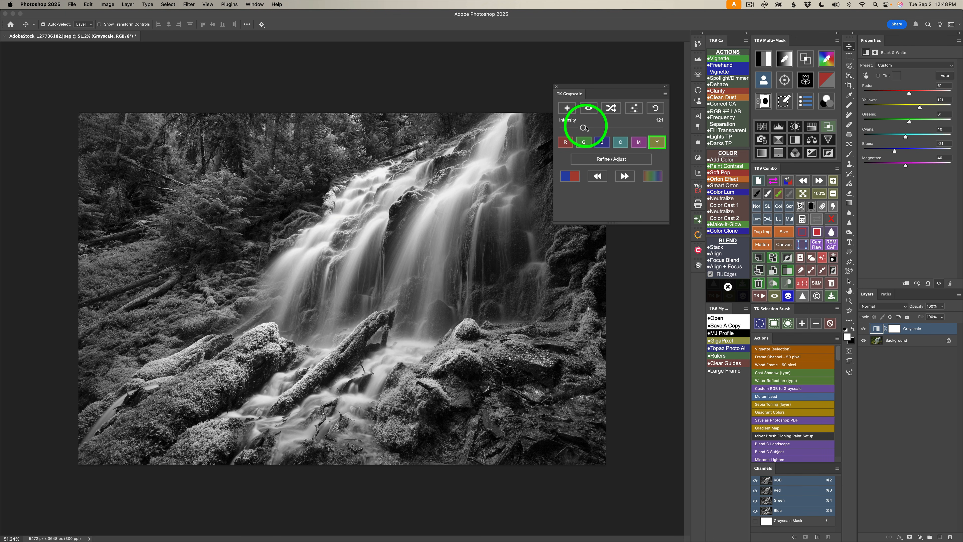
pyautogui.moveTo(584, 128)
pyautogui.mouseDown()
pyautogui.moveTo(633, 129)
pyautogui.moveTo(588, 127)
pyautogui.mouseUp()
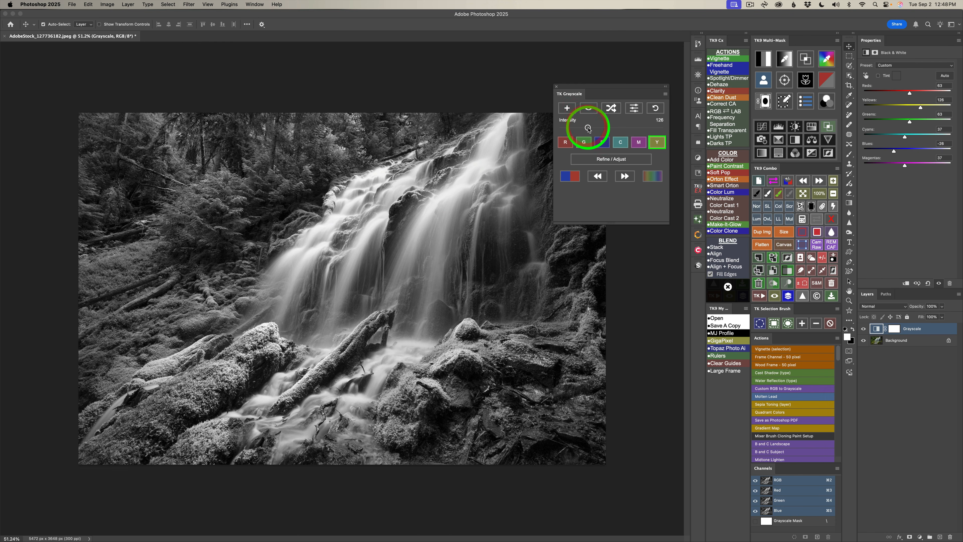
pyautogui.click(614, 109)
pyautogui.click(613, 109)
pyautogui.click(615, 109)
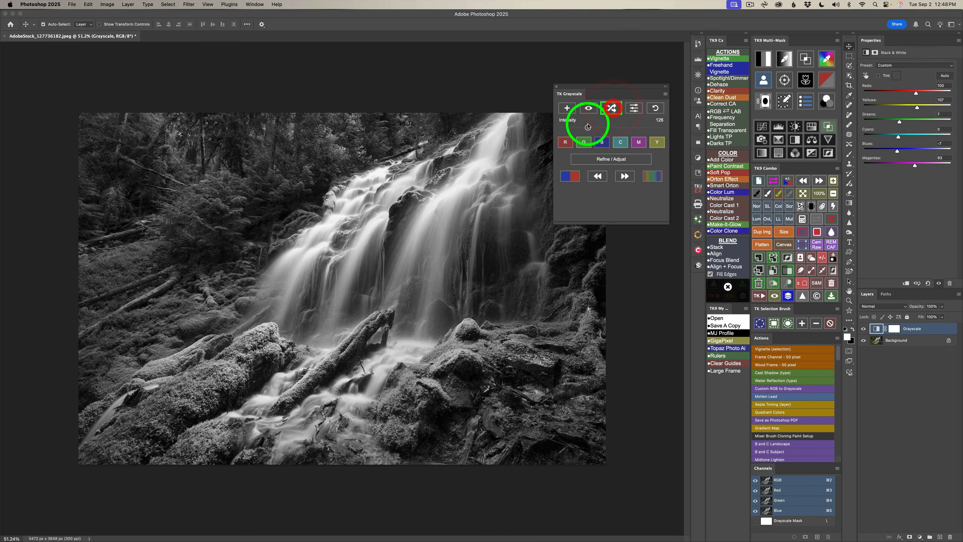
pyautogui.click(615, 108)
pyautogui.click(615, 108)
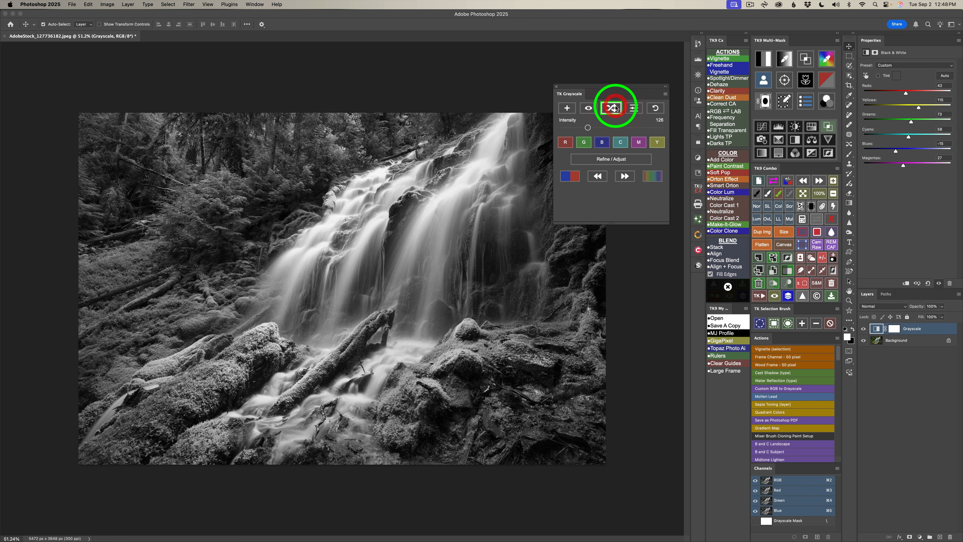
# - Apply the red, green, blue, cyan and yellow grayscale presets in turn at the raised intensity, ending on yellow
pyautogui.click(566, 142)
pyautogui.click(584, 142)
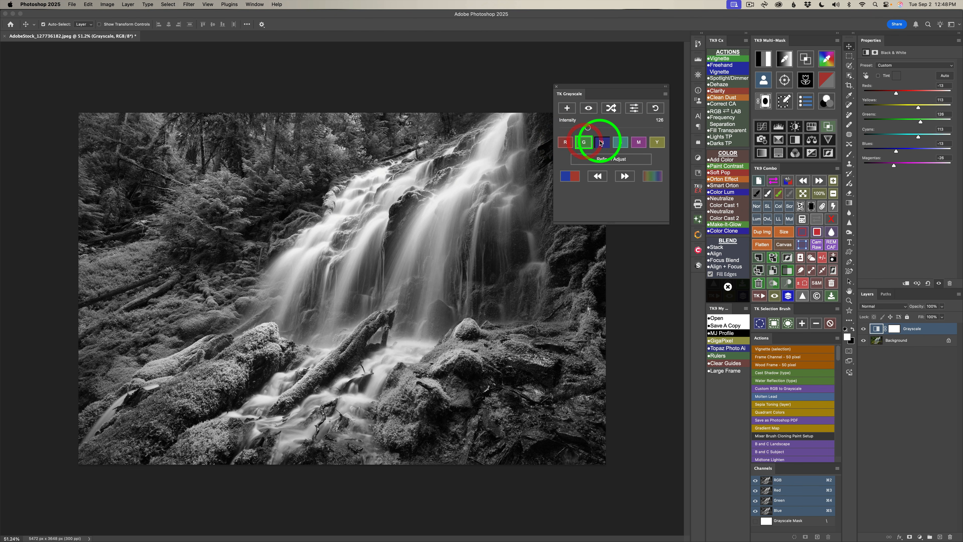
pyautogui.click(602, 142)
pyautogui.click(621, 143)
pyautogui.click(657, 143)
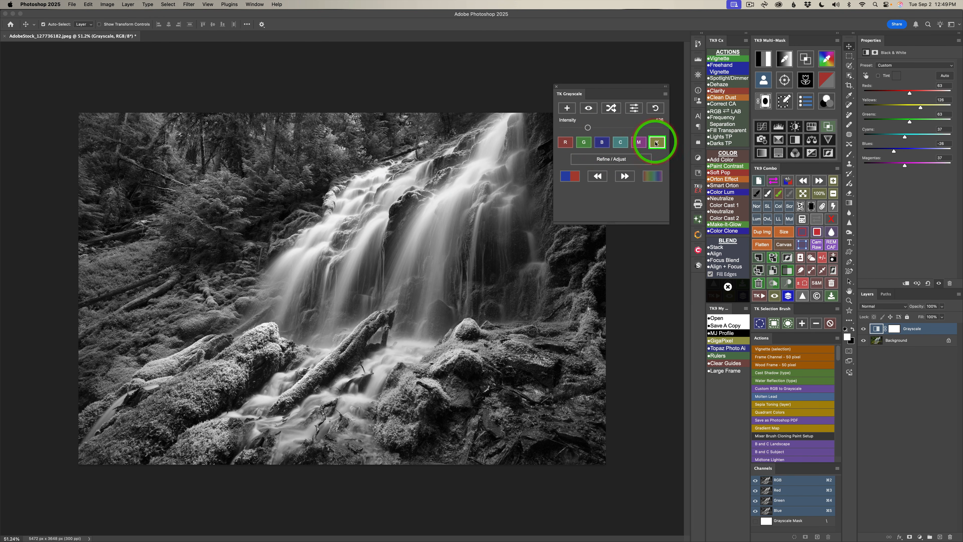
# - Reset the TK Grayscale settings to Intensity 100 and generate several new random conversions
pyautogui.click(636, 109)
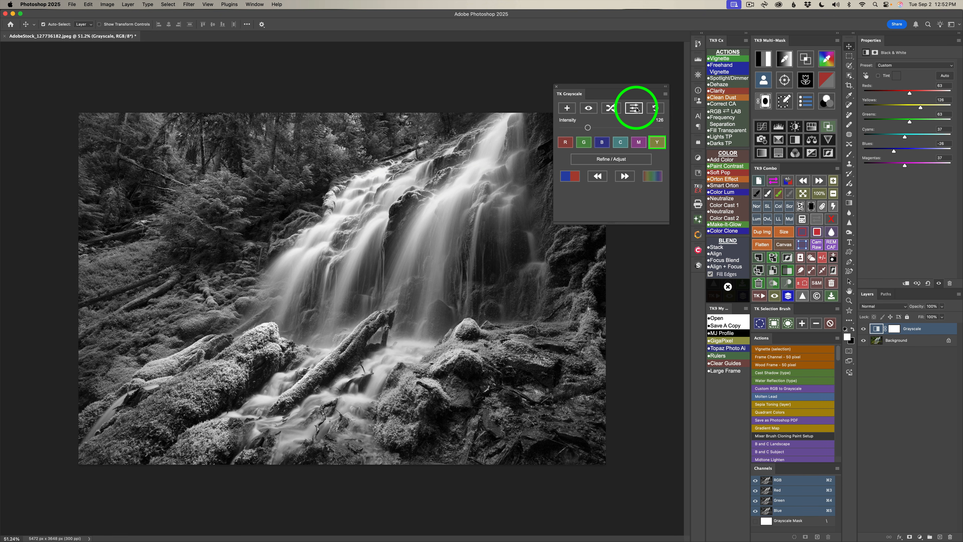
pyautogui.click(657, 109)
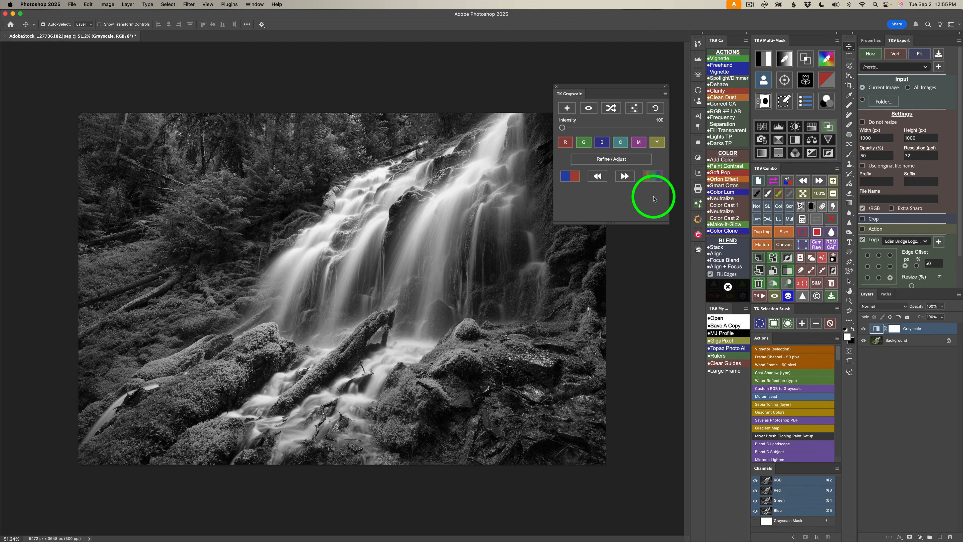
pyautogui.click(613, 109)
pyautogui.click(613, 109)
pyautogui.click(613, 109)
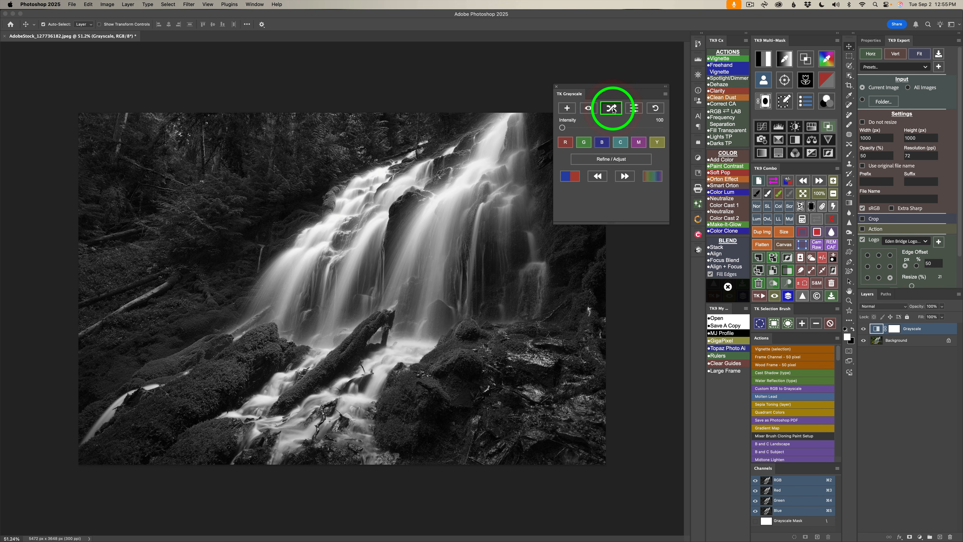
# - Compare all six colour-channel grayscale presets on the photo and settle on the magenta one
pyautogui.click(566, 143)
pyautogui.click(591, 144)
pyautogui.click(603, 143)
pyautogui.click(622, 143)
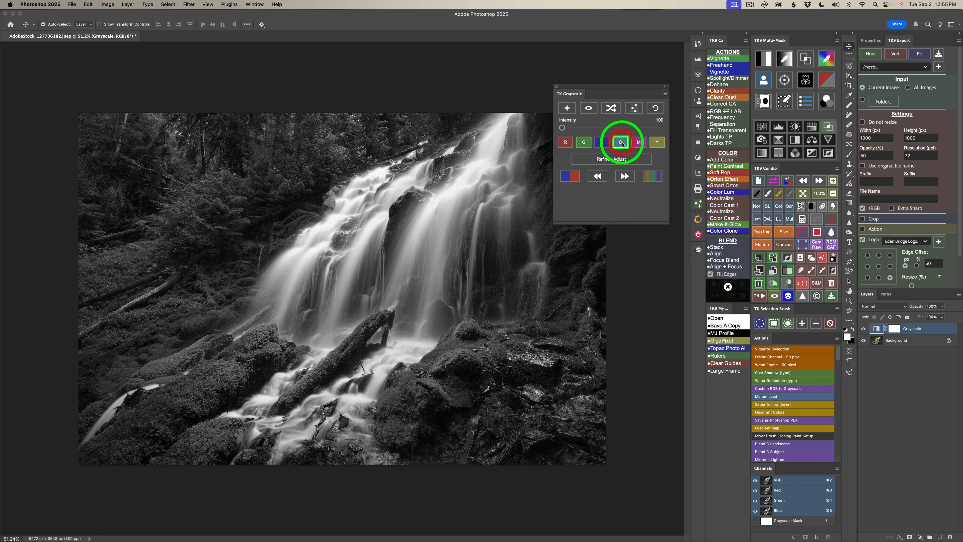
pyautogui.click(640, 142)
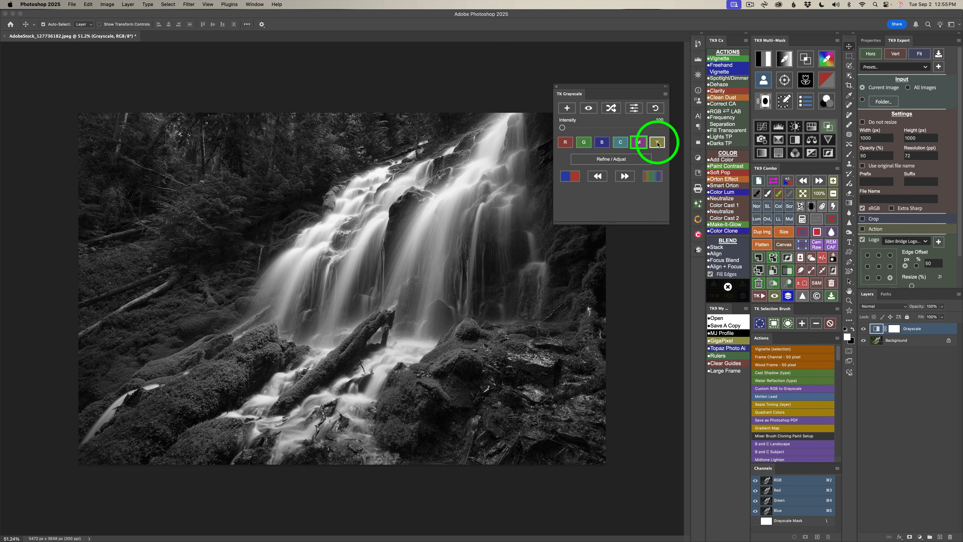
pyautogui.click(658, 143)
pyautogui.click(640, 143)
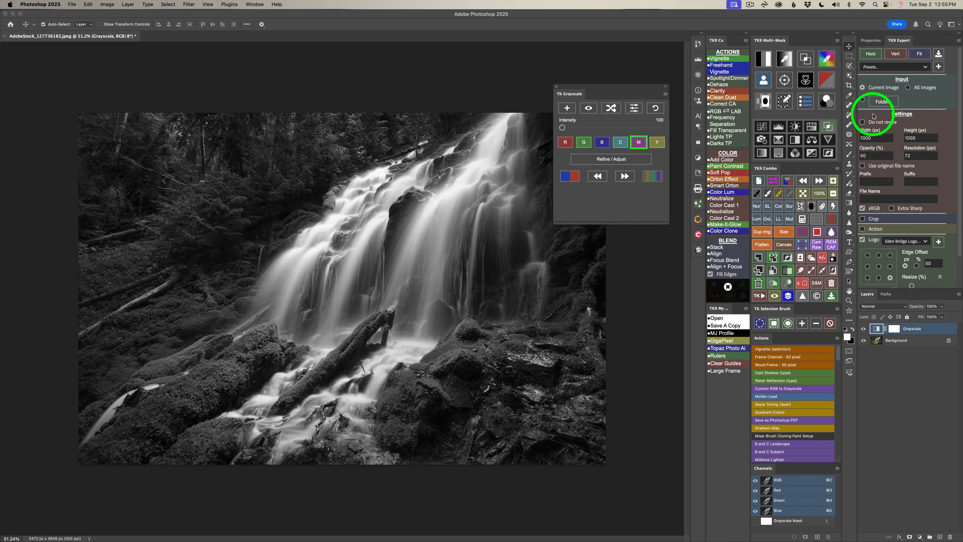
# - Refine the Black & White adjustment with Reds 70, Yellows 85, Greens -35, Cyans 58, Blues 83 and Magentas 88
pyautogui.click(611, 160)
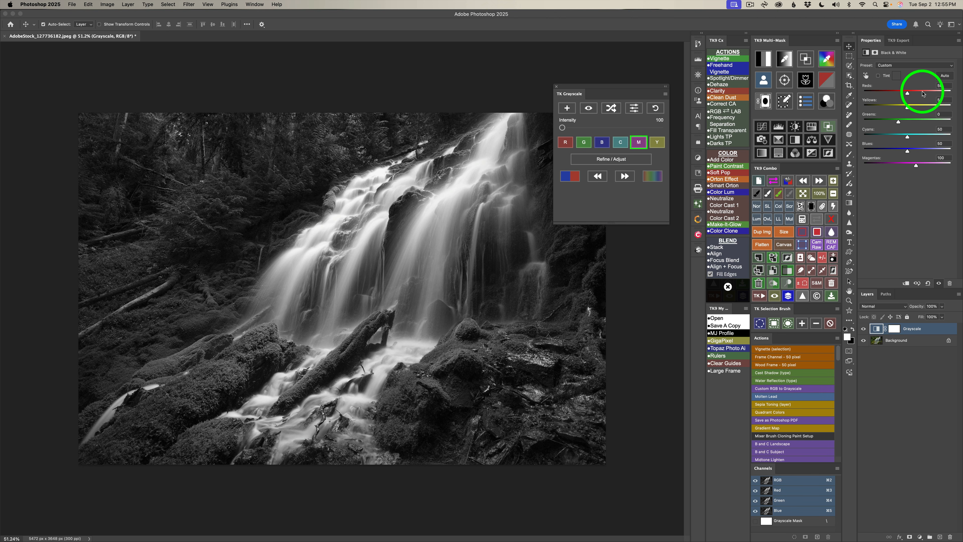
pyautogui.moveTo(908, 93); pyautogui.dragTo(891, 123)
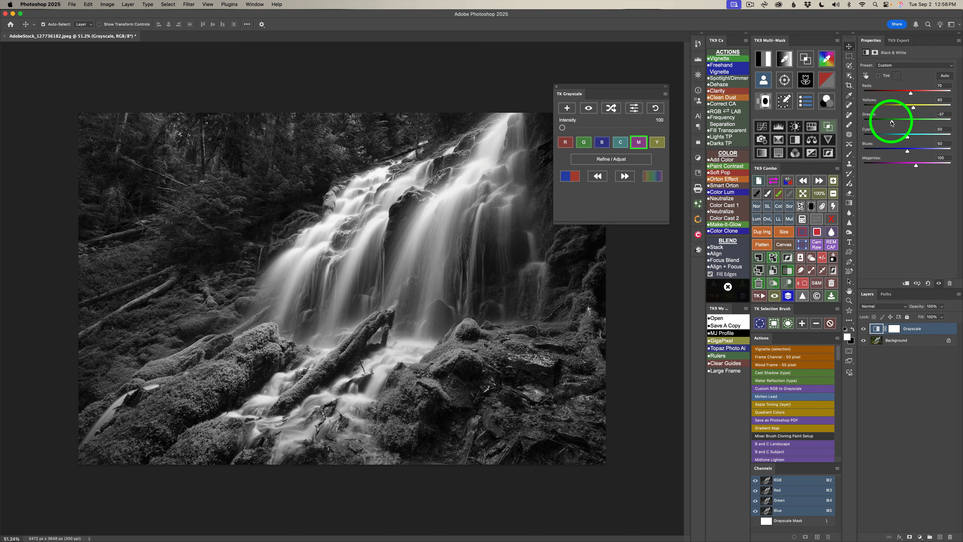
pyautogui.moveTo(890, 122); pyautogui.dragTo(904, 138)
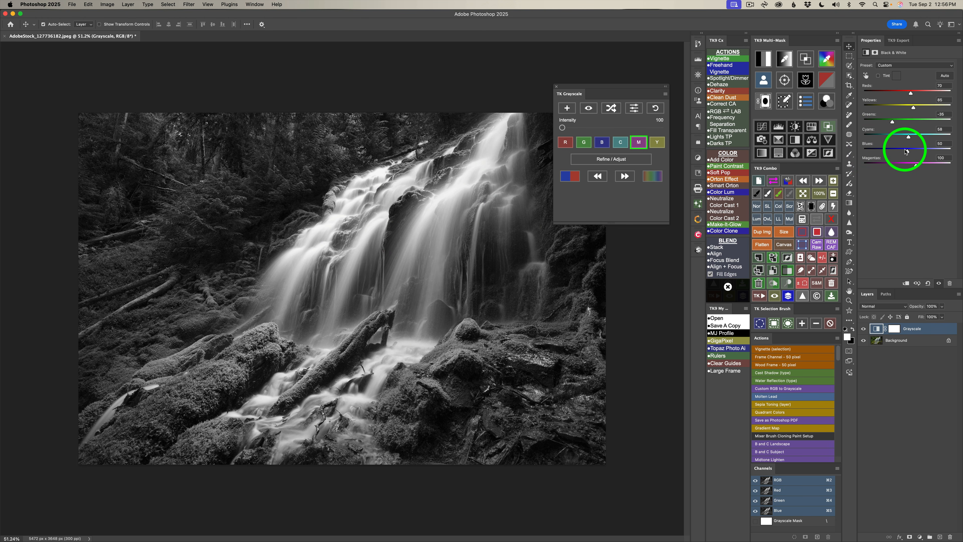
pyautogui.moveTo(908, 149)
pyautogui.mouseDown()
pyautogui.moveTo(919, 154)
pyautogui.moveTo(915, 164)
pyautogui.mouseUp()
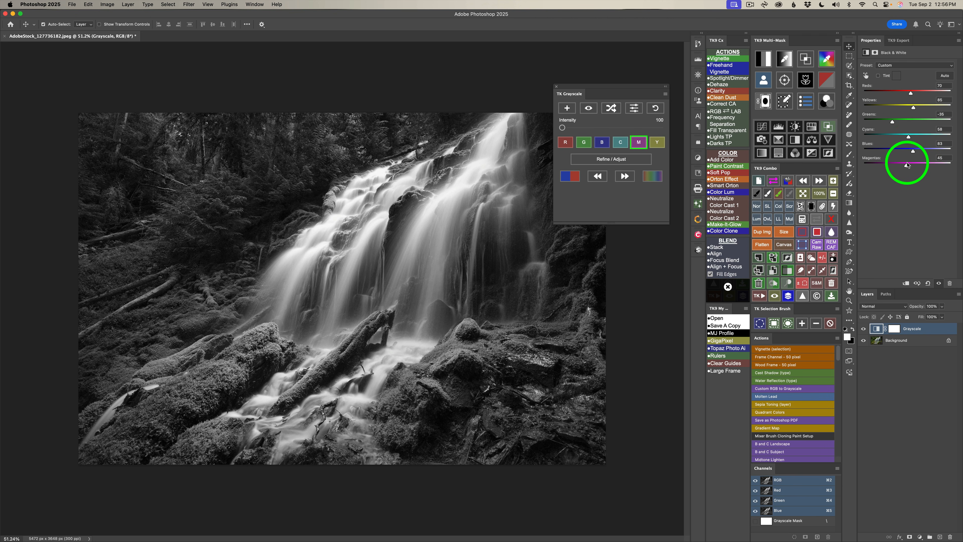
pyautogui.moveTo(917, 164); pyautogui.dragTo(914, 164)
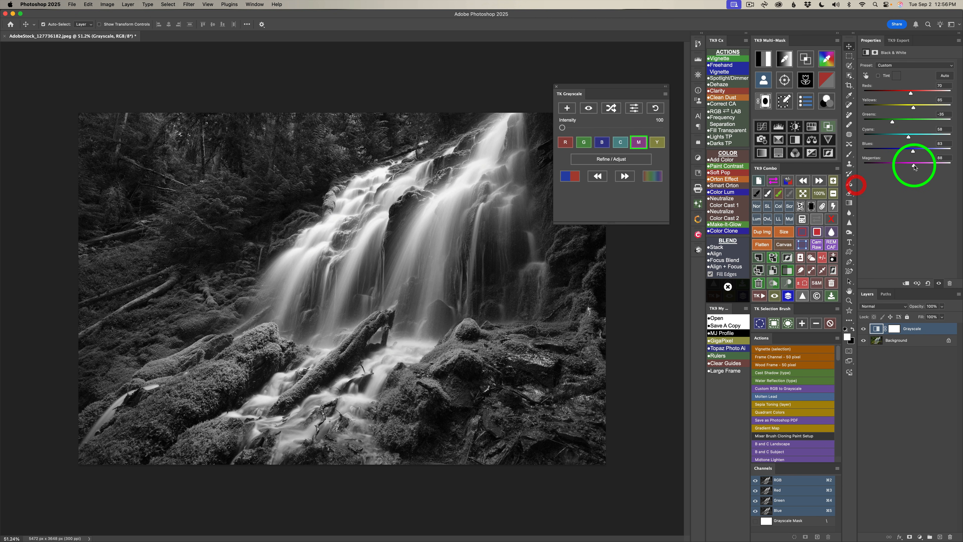
# - Toggle the Grayscale layer off and on to compare the black and white conversion with the original colour photo
pyautogui.click(864, 329)
pyautogui.click(864, 329)
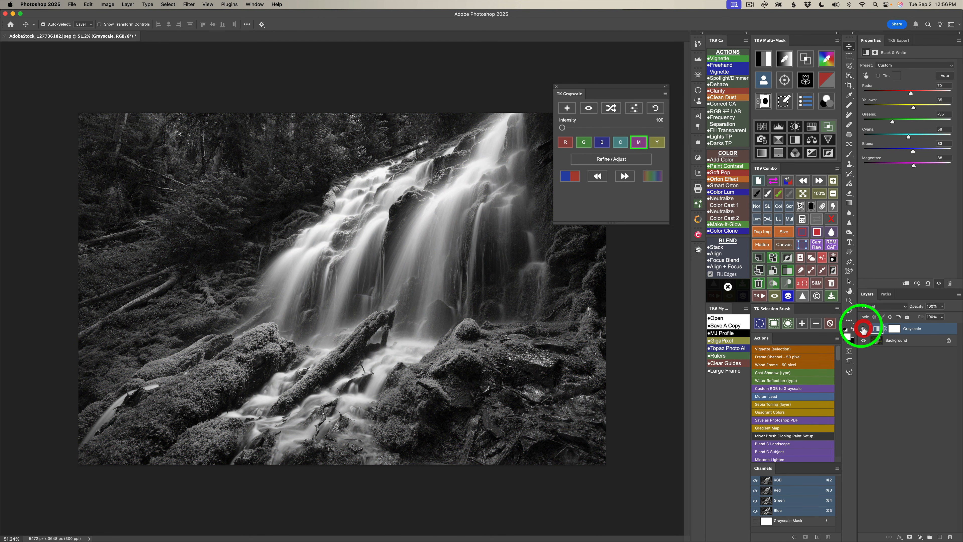
pyautogui.click(589, 108)
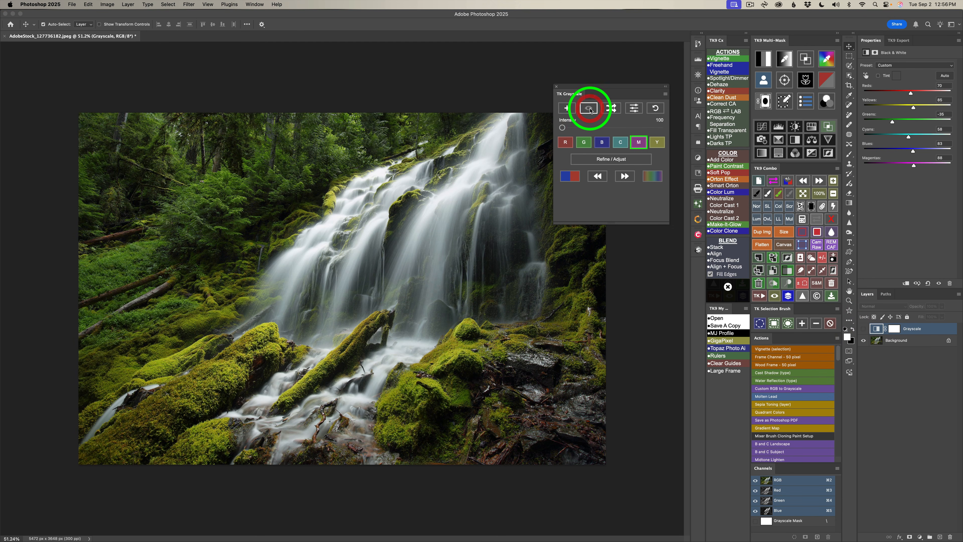
pyautogui.click(590, 109)
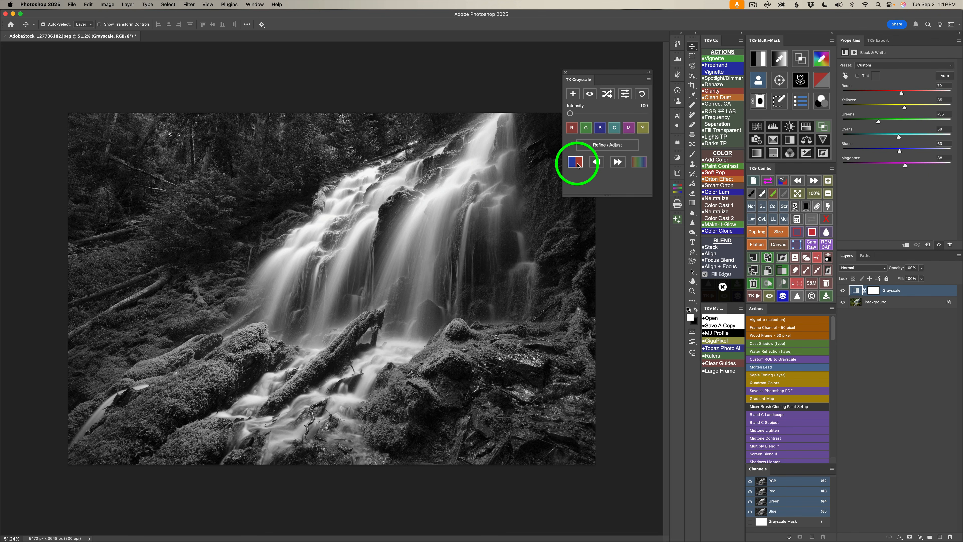
# - Set the Grayscale layer's Yellows to 121 and Greens to -61 using the live clipping preview, and remove the preview
pyautogui.click(577, 167)
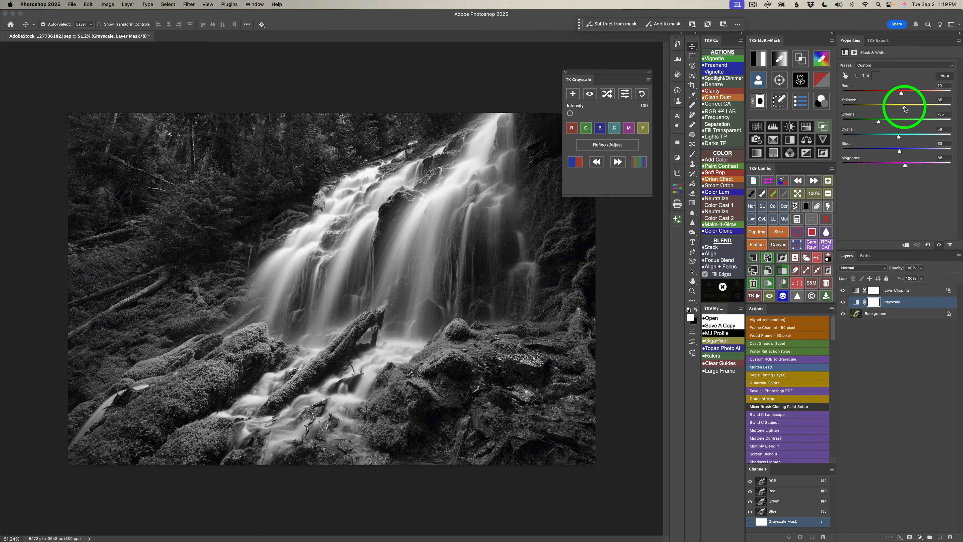
pyautogui.moveTo(905, 108); pyautogui.dragTo(937, 108)
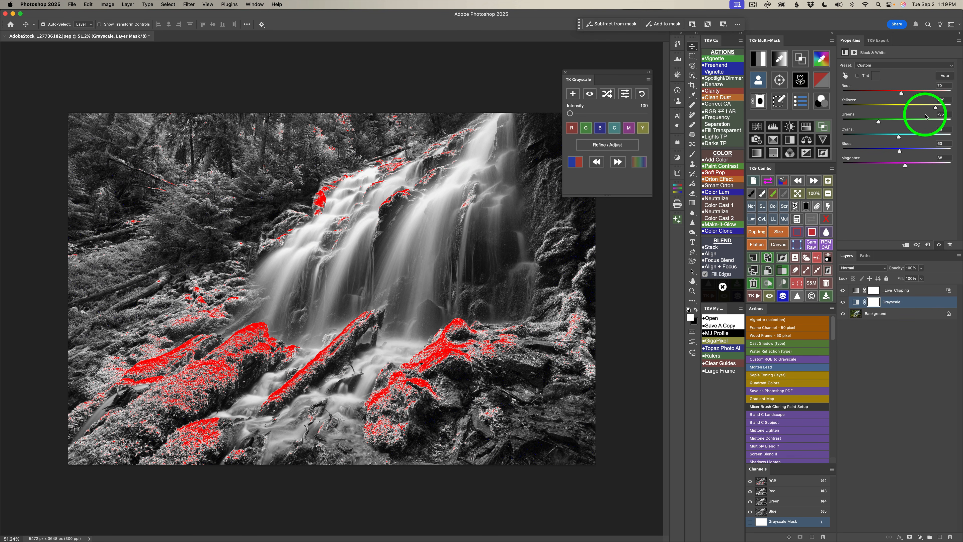
pyautogui.moveTo(936, 108); pyautogui.dragTo(913, 109)
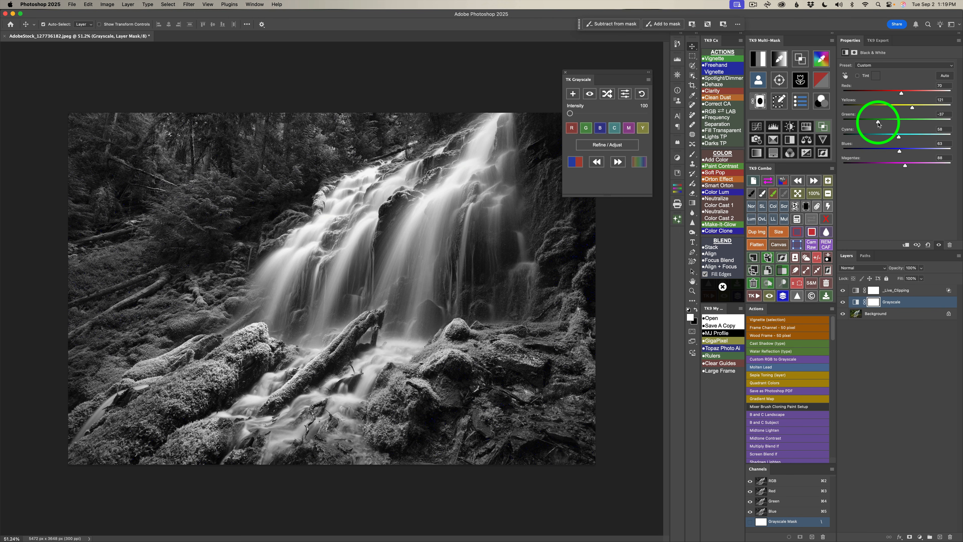
pyautogui.moveTo(879, 122); pyautogui.dragTo(839, 120)
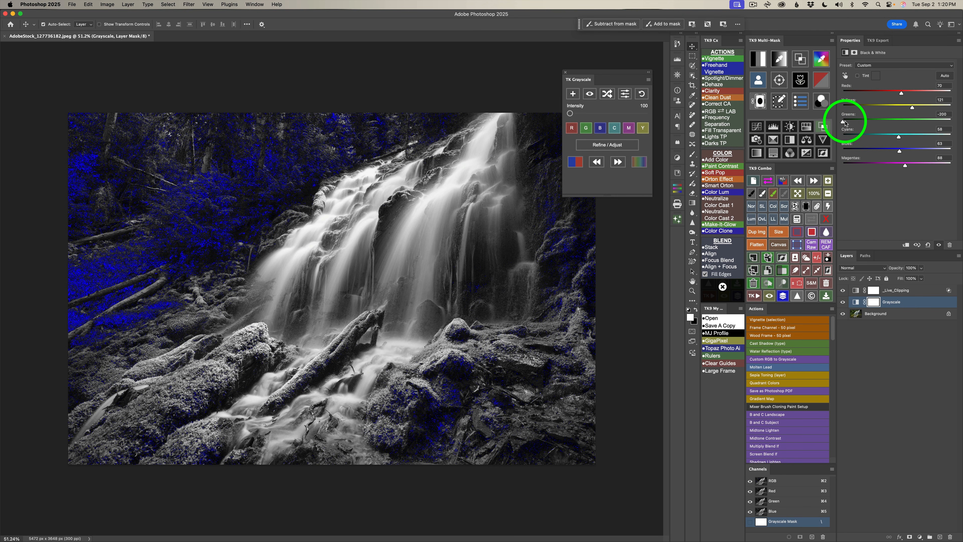
pyautogui.moveTo(844, 123); pyautogui.dragTo(874, 126)
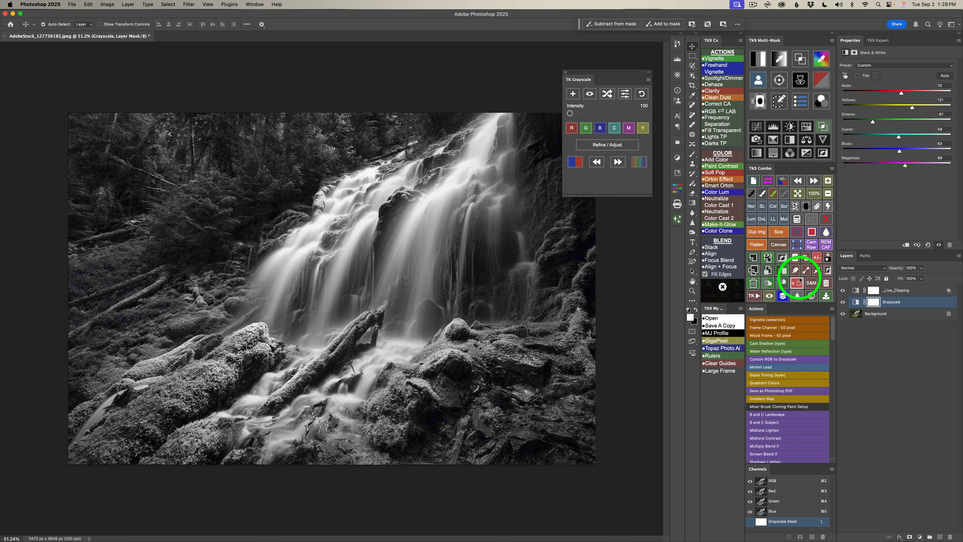
pyautogui.click(567, 162)
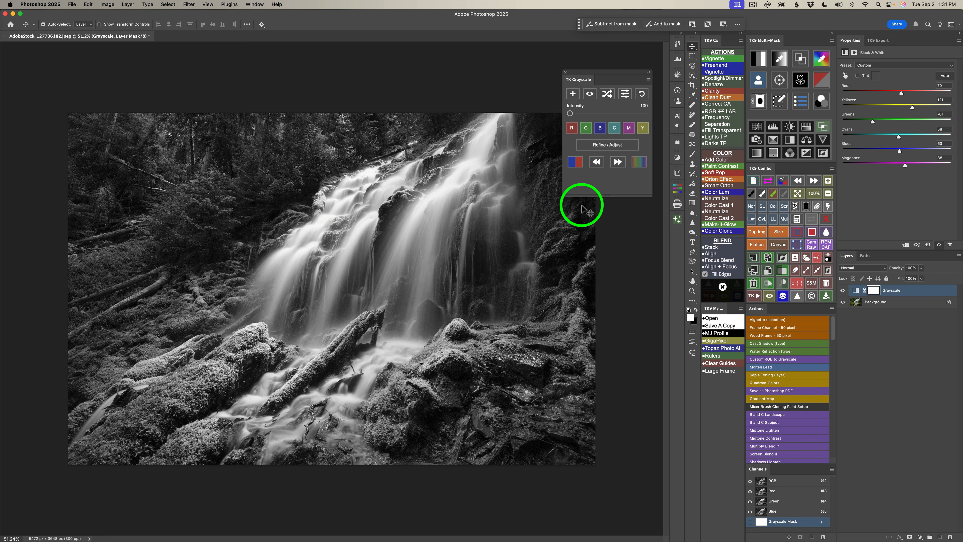
# - Save the current grayscale settings as a preset named Waterfall and return to the main TK Grayscale controls
pyautogui.click(625, 95)
pyautogui.click(589, 103)
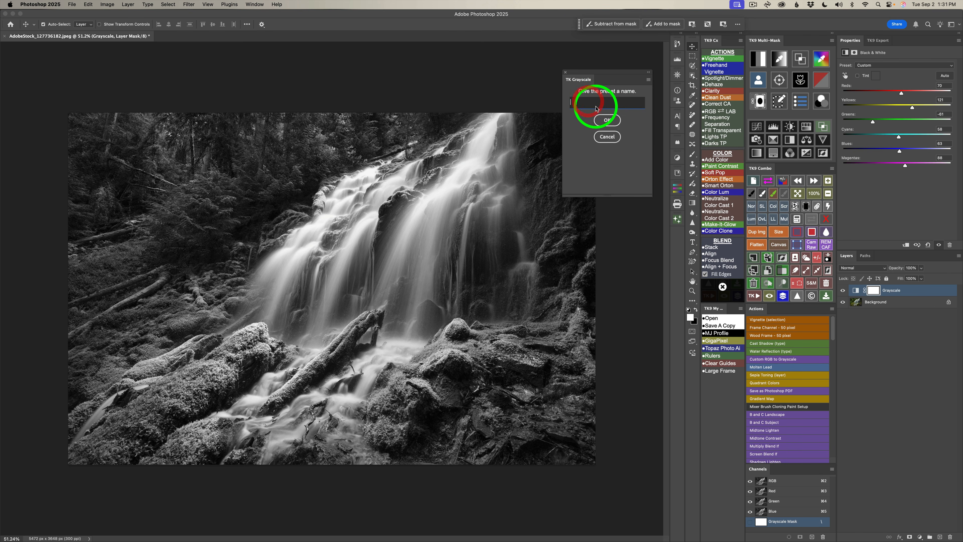
pyautogui.write('Waterfall')
pyautogui.click(619, 122)
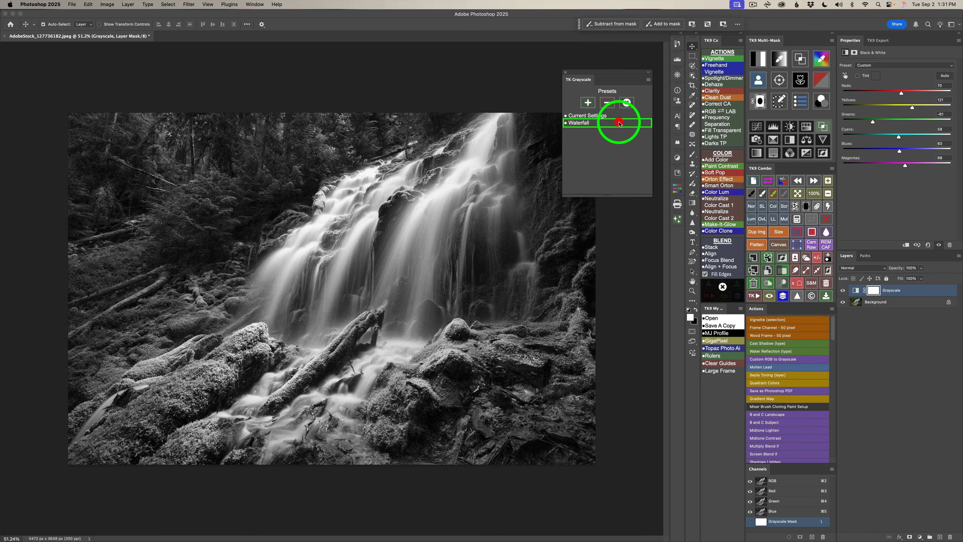
pyautogui.click(627, 103)
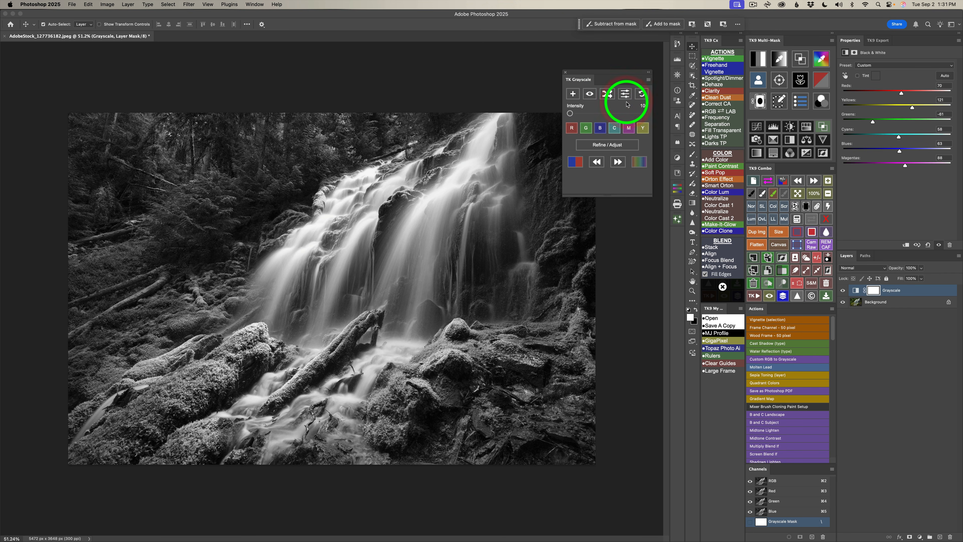
# - Replace the Grayscale layer with a fresh one and apply the saved Waterfall preset to it
pyautogui.click(753, 283)
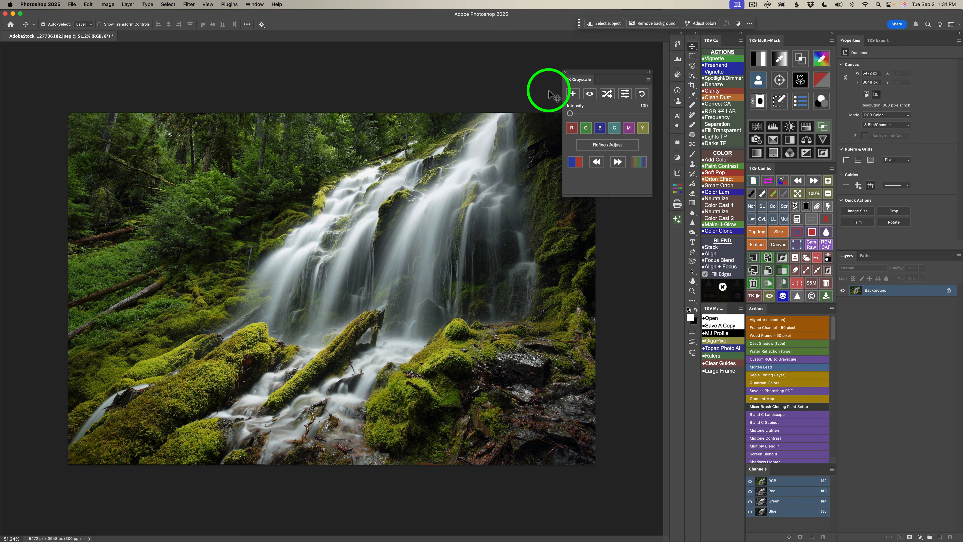
pyautogui.click(573, 94)
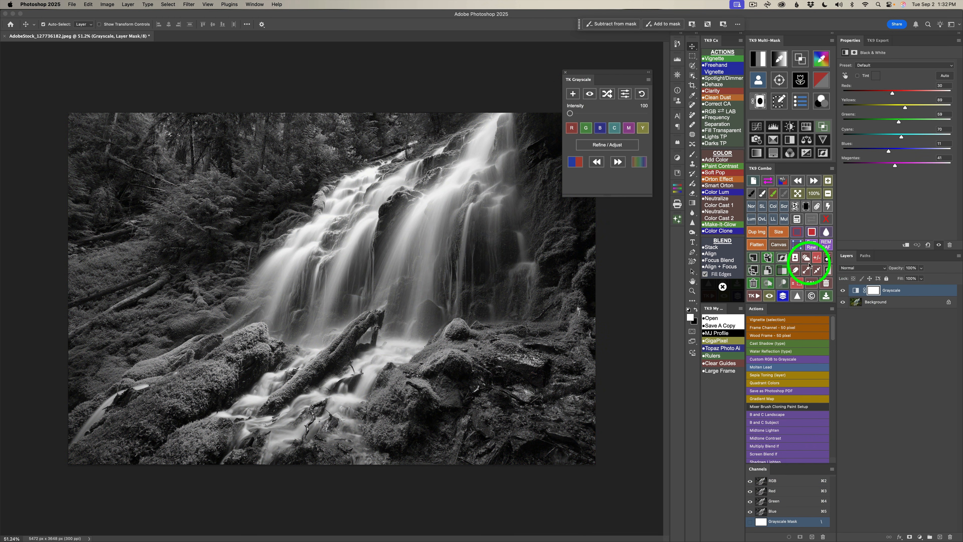
pyautogui.click(624, 94)
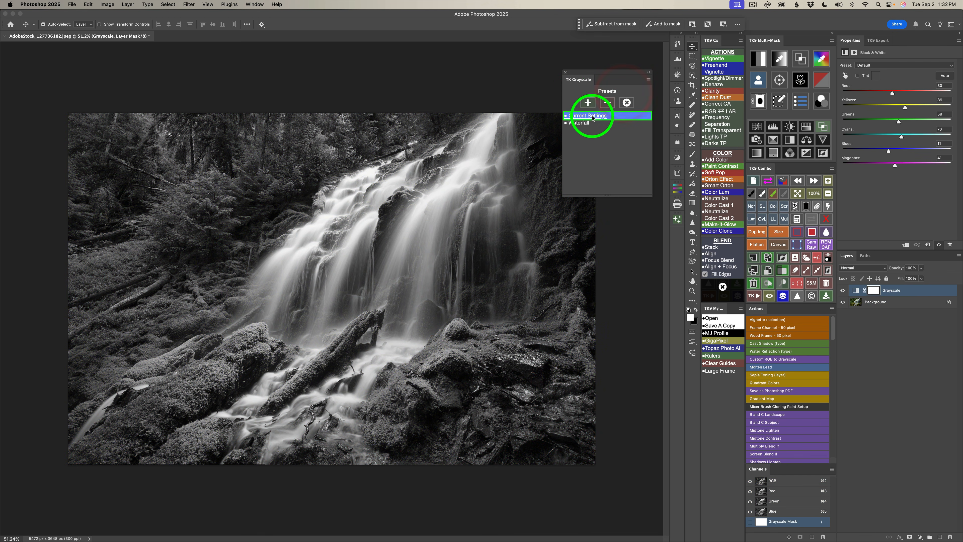
pyautogui.click(580, 122)
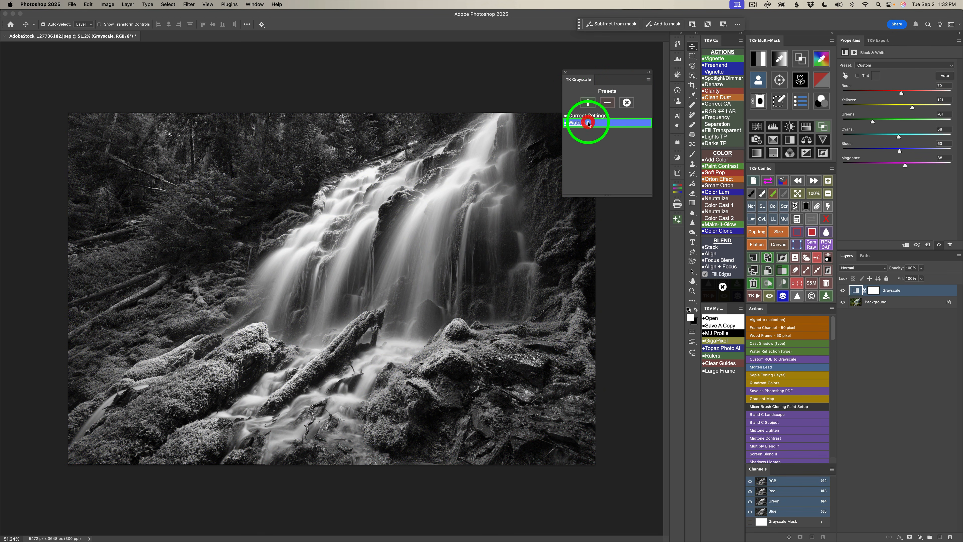
pyautogui.click(627, 103)
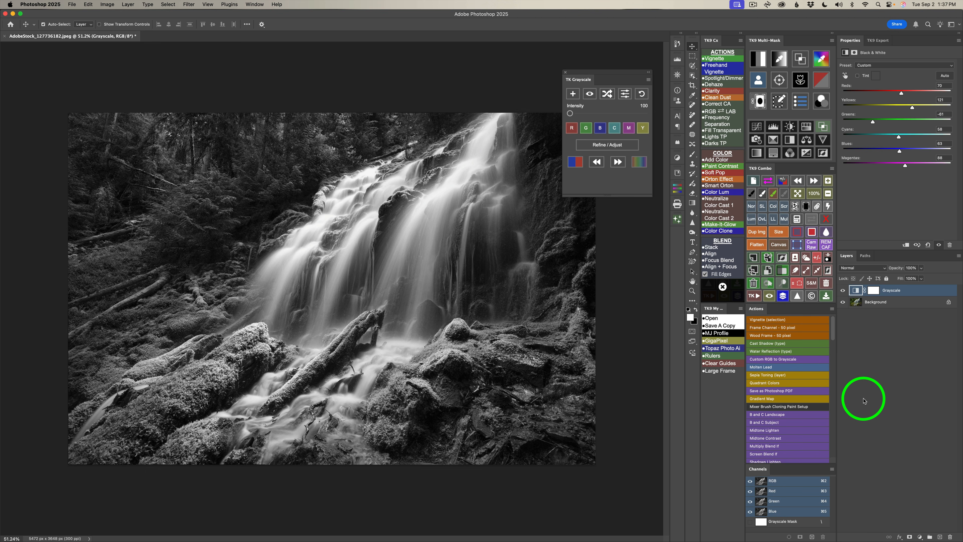
# - Add a colorizing Hue/Saturation toning layer above the Grayscale layer with Hue 50 and Saturation 7
pyautogui.click(645, 163)
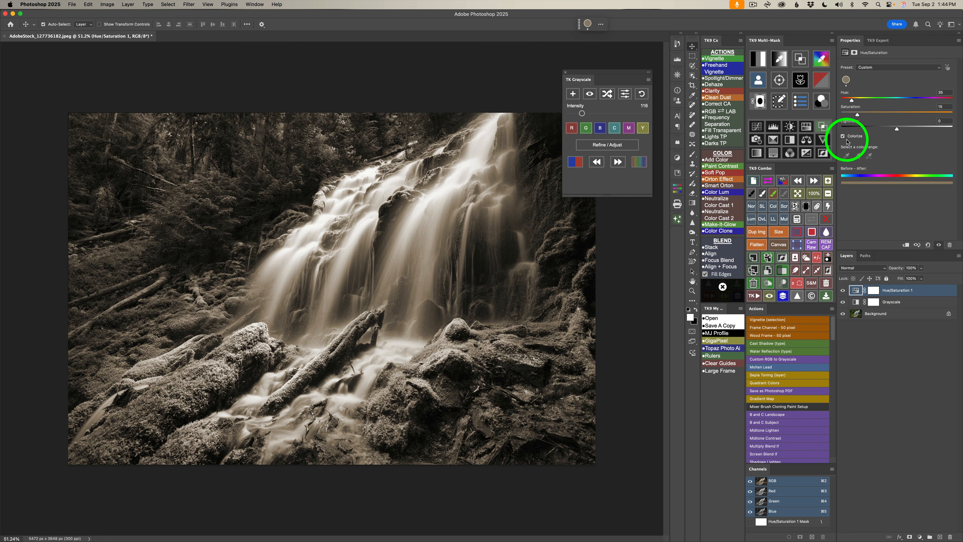
pyautogui.moveTo(857, 114)
pyautogui.mouseDown()
pyautogui.moveTo(849, 114)
pyautogui.moveTo(899, 100)
pyautogui.moveTo(857, 102)
pyautogui.mouseUp()
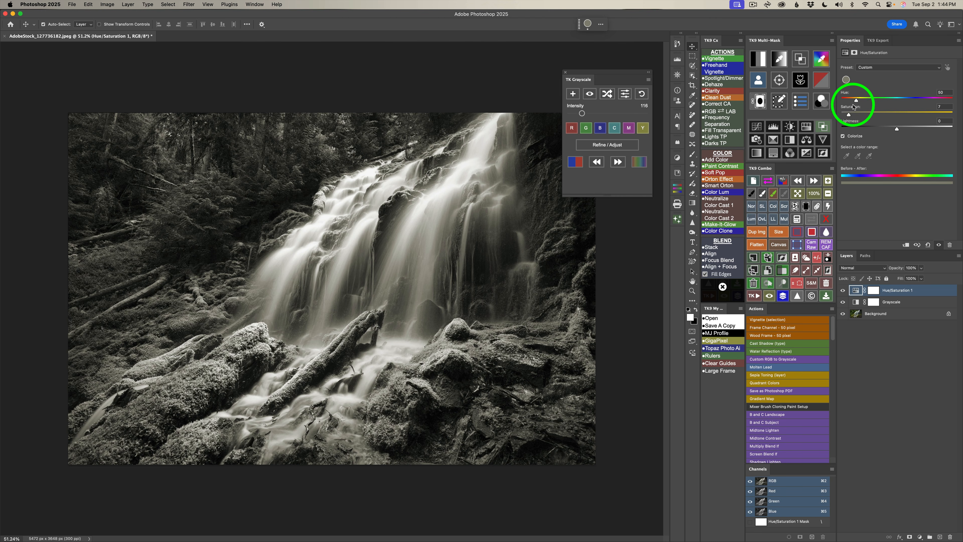
# - Limit the toning layer to midtones 2 with Blend If, and set its Hue to 38 and Saturation to 9
pyautogui.click(823, 127)
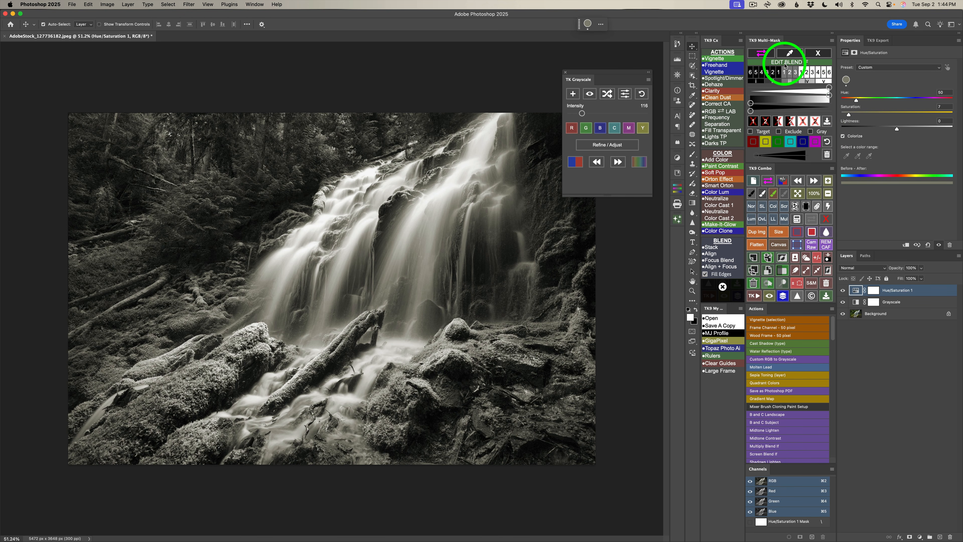
pyautogui.click(779, 72)
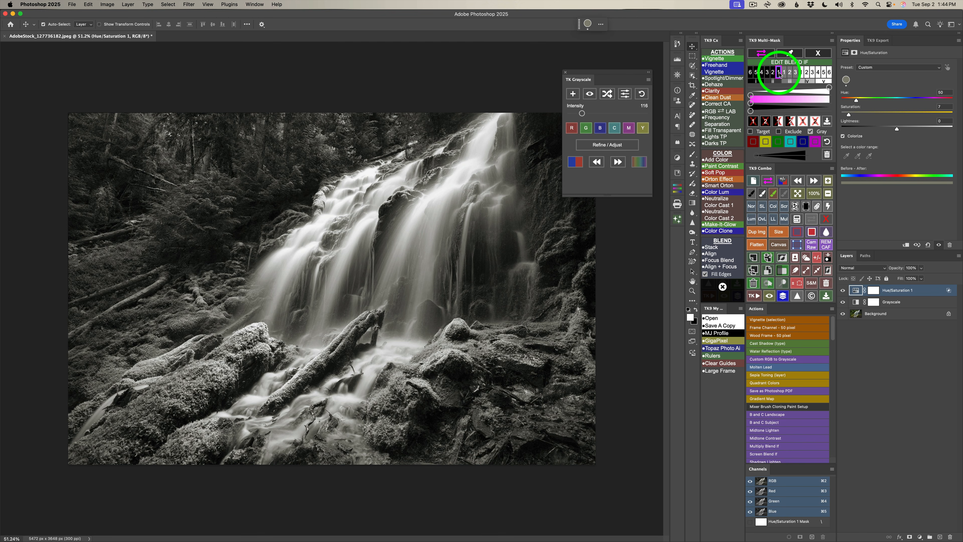
pyautogui.click(796, 73)
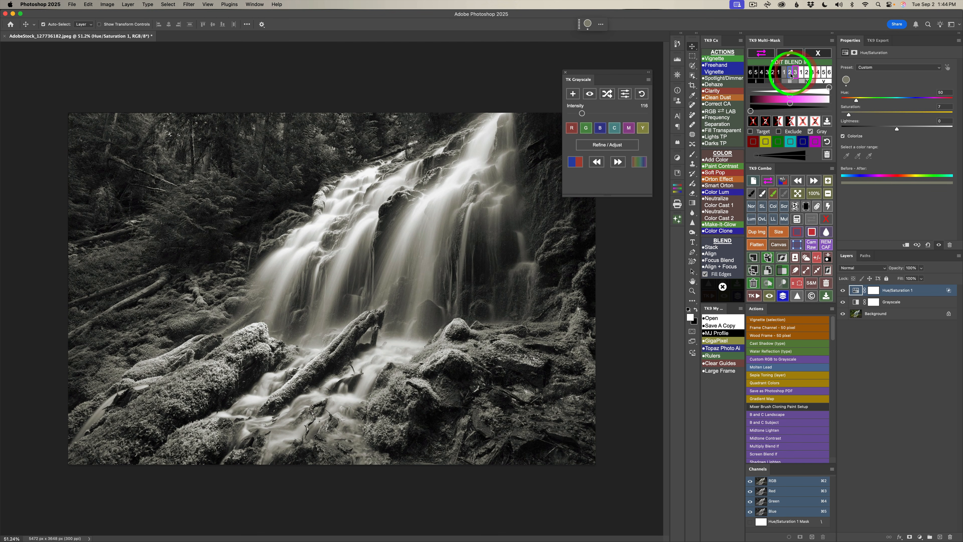
pyautogui.click(791, 75)
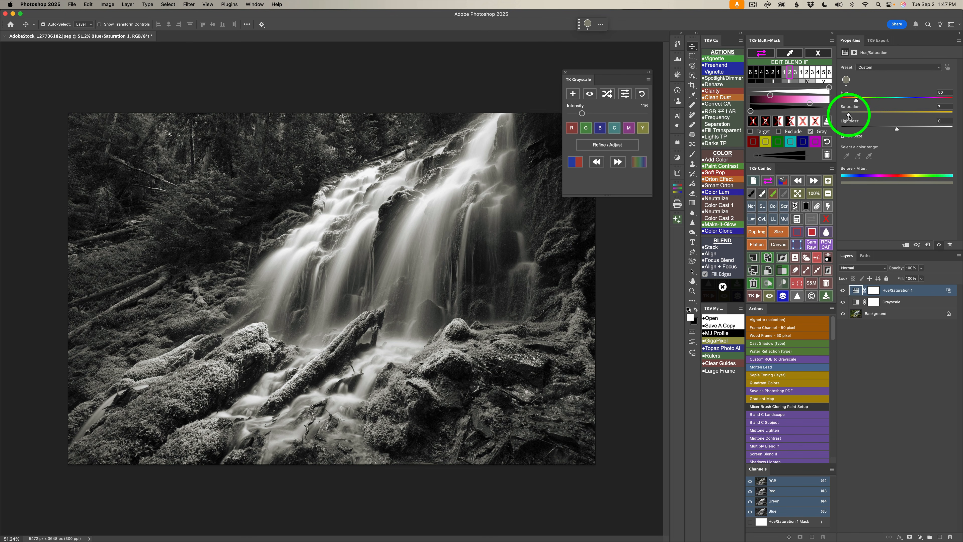
pyautogui.moveTo(849, 115); pyautogui.dragTo(853, 100)
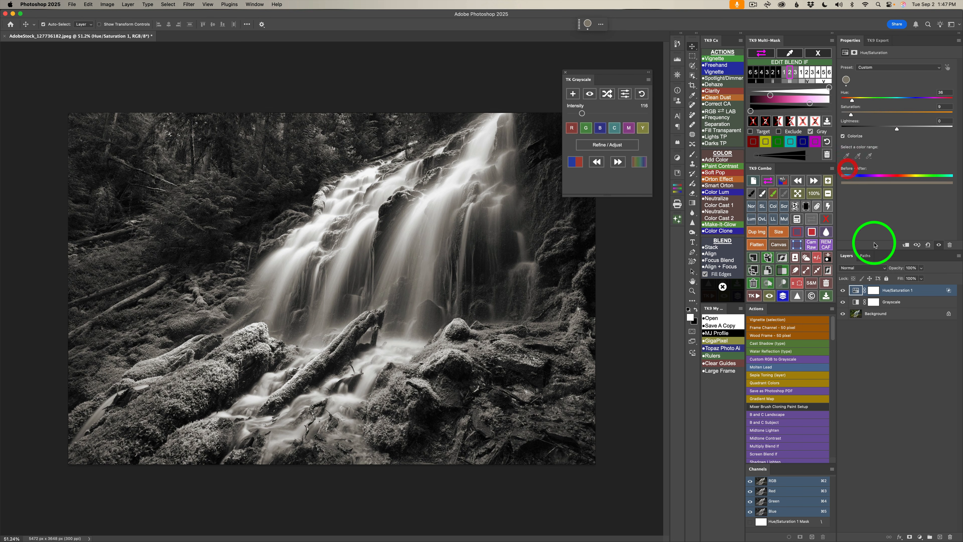
# - Compare the photo with and without the toning, and delete the Hue/Saturation layer
pyautogui.click(843, 291)
pyautogui.click(843, 291)
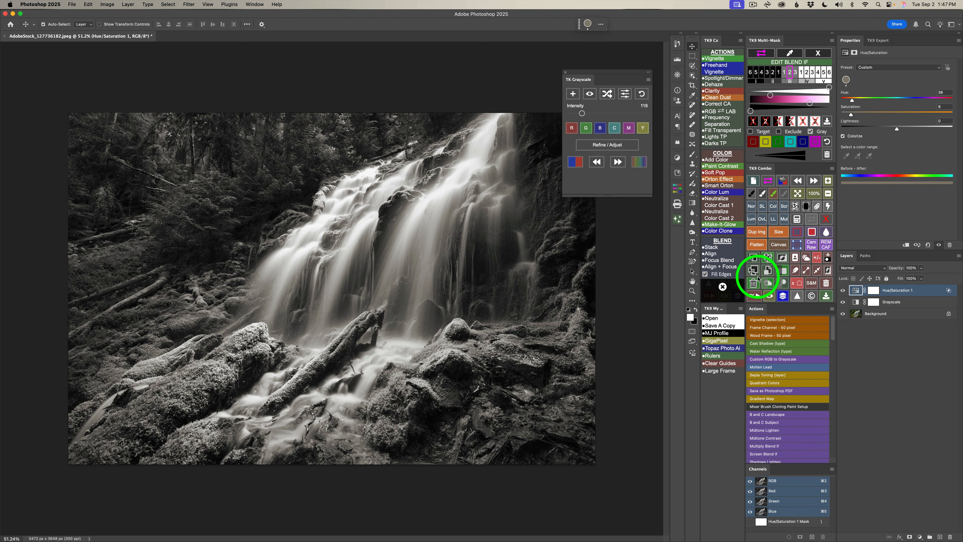
pyautogui.click(754, 283)
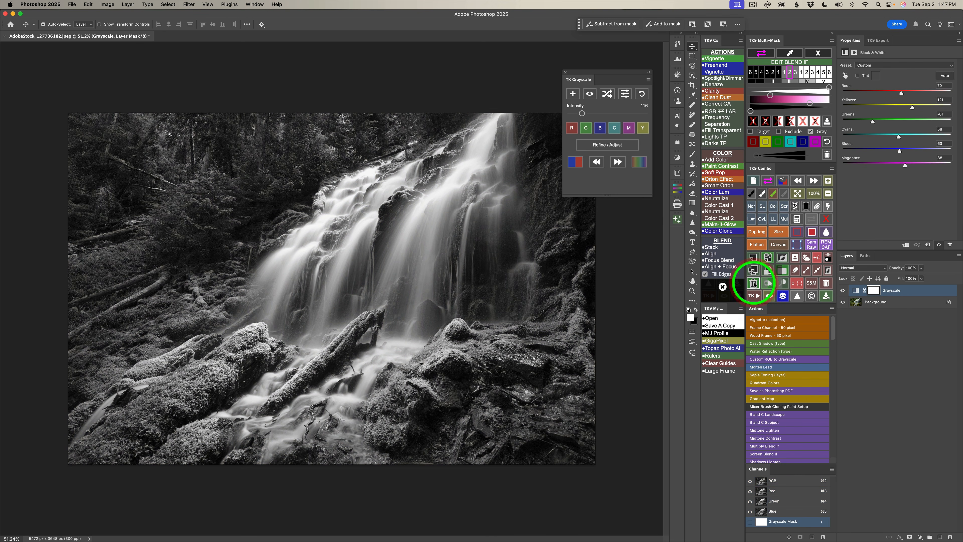